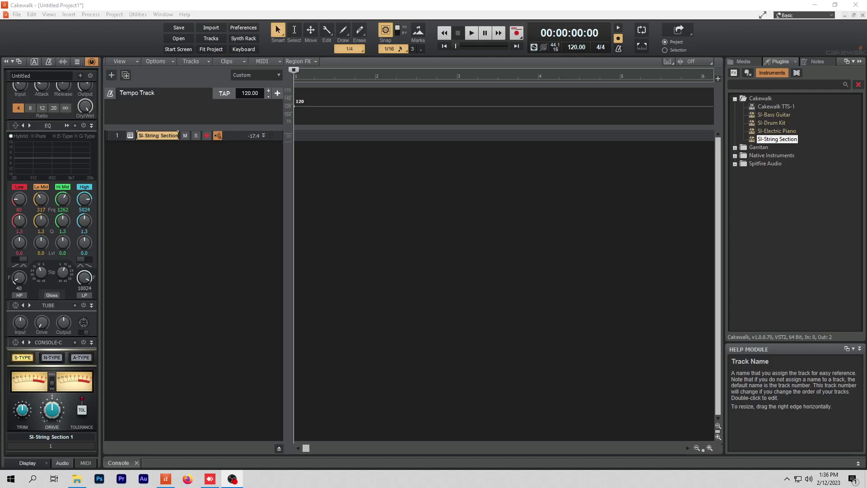
- Expand the Garritan instruments folder in the Plugins browser and select ARIA Player (Multi)
{"action": "left_click", "coordinate": [411, 5]}
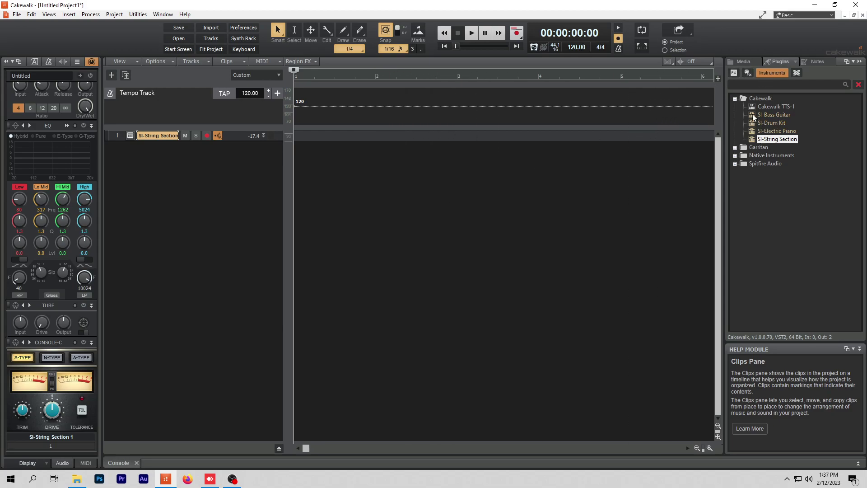
{"action": "left_click", "coordinate": [736, 147]}
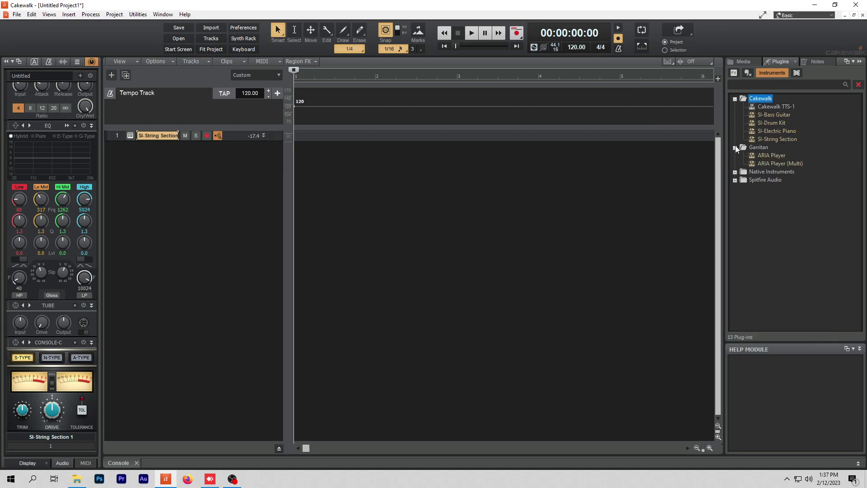
{"action": "left_click", "coordinate": [753, 164]}
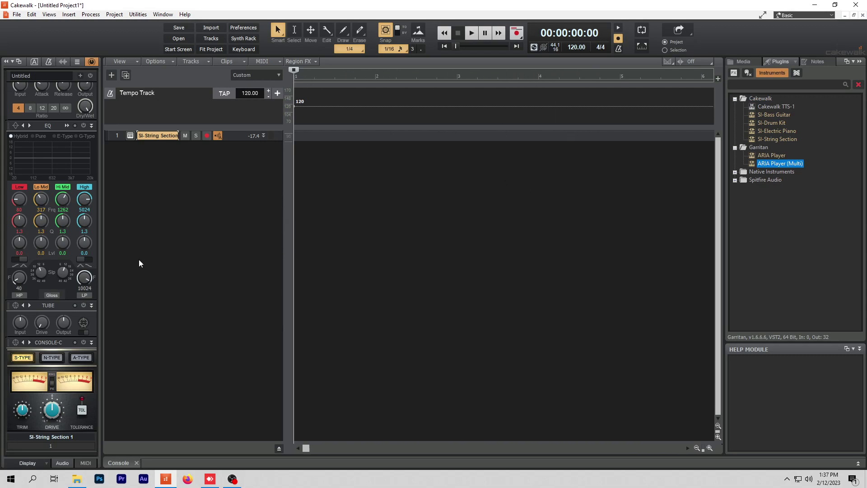
{"action": "mouse_move", "coordinate": [235, 240]}
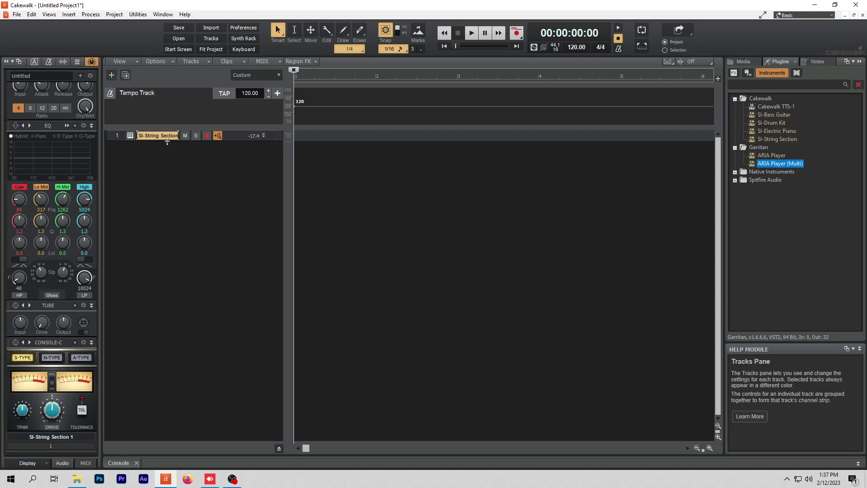
- Insert SI-String Section as a second, simple instrument track
{"action": "left_click_drag", "start_coordinate": [754, 140], "coordinate": [121, 228]}
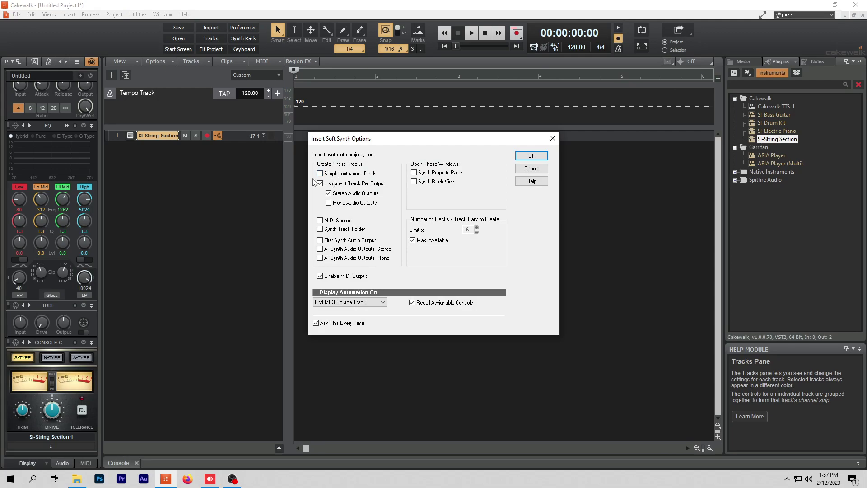
{"action": "left_click", "coordinate": [321, 173]}
{"action": "left_click", "coordinate": [532, 157]}
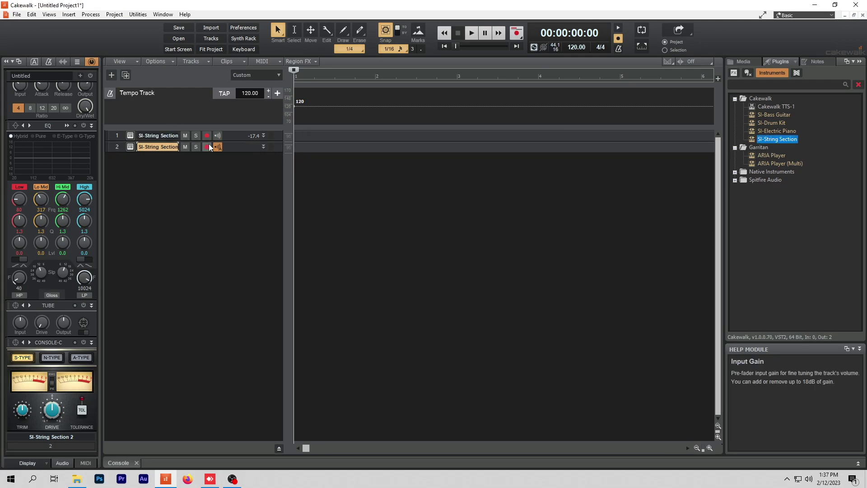
- Arm track 2 and record a short test MIDI clip, Record 1
{"action": "left_click", "coordinate": [208, 146]}
{"action": "double_click", "coordinate": [152, 148]}
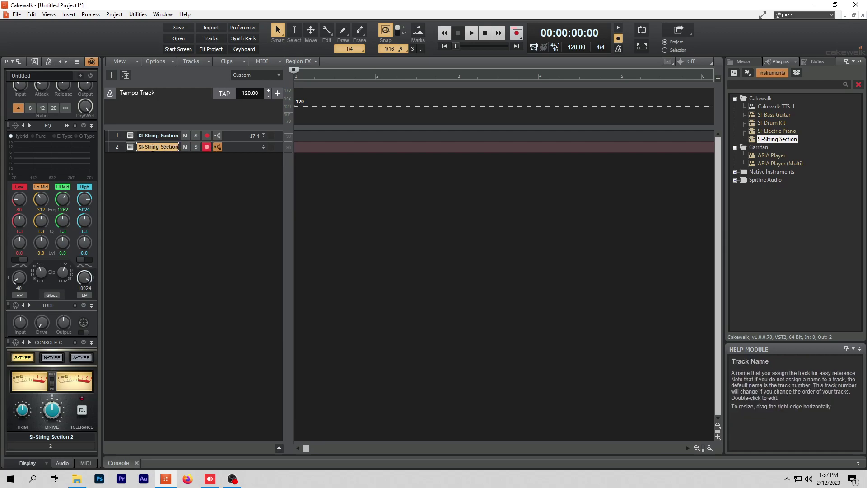
{"action": "key", "text": "r"}
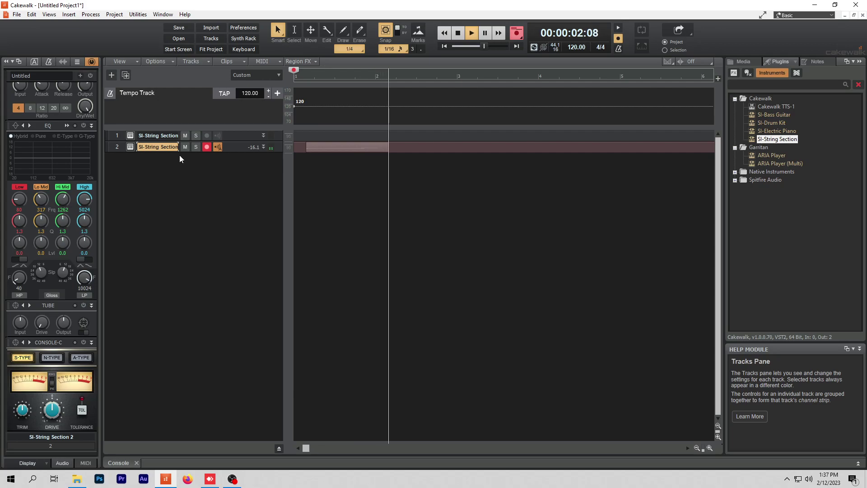
{"action": "key", "text": "space"}
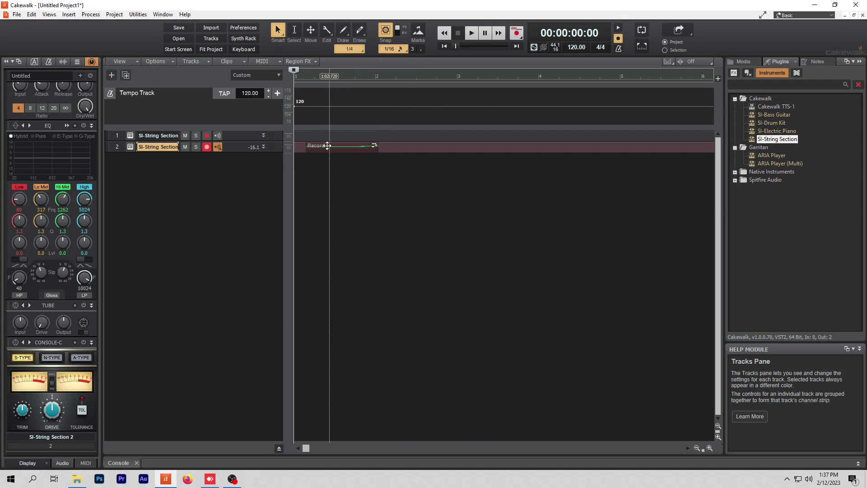
- Add an ARIA Player instrument track as track 3
{"action": "left_click", "coordinate": [263, 147]}
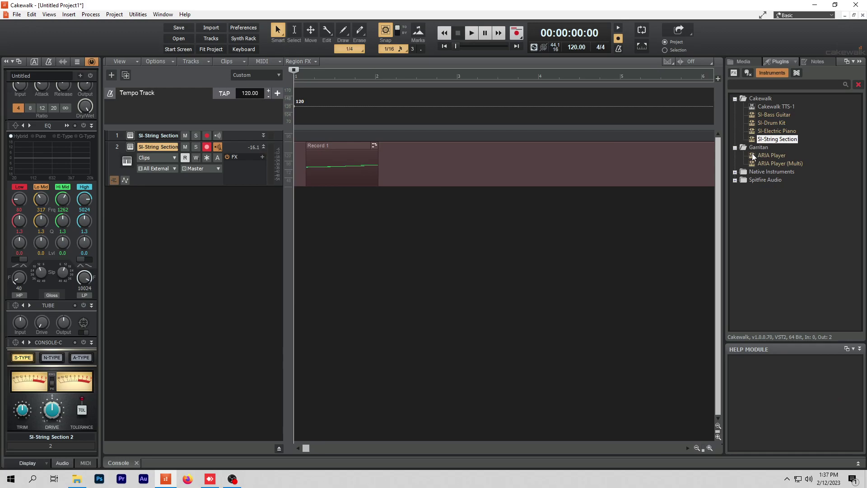
{"action": "left_click_drag", "start_coordinate": [752, 153], "coordinate": [220, 213]}
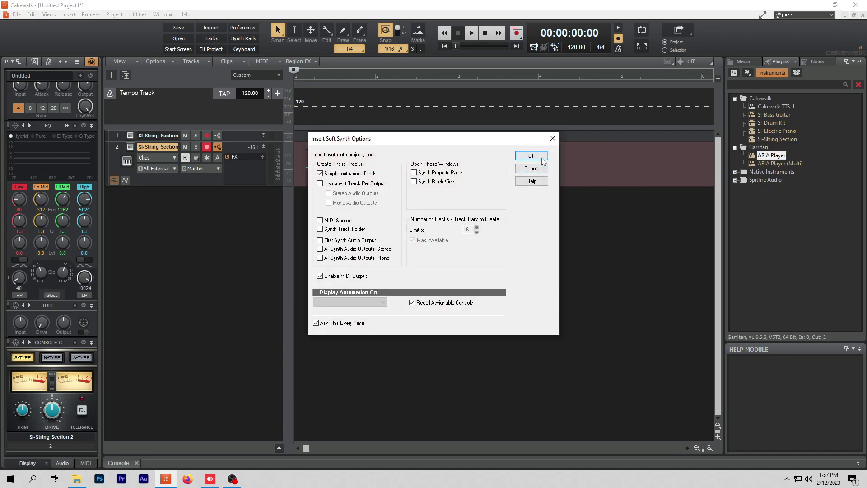
{"action": "left_click", "coordinate": [532, 156]}
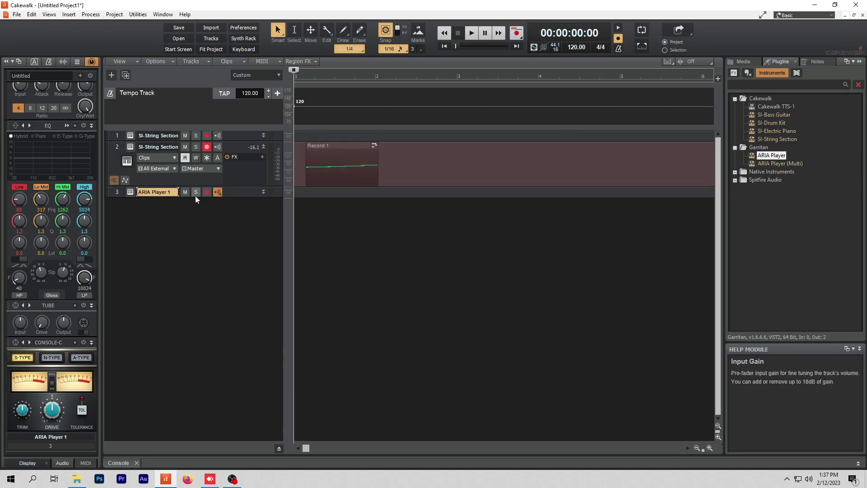
- Open ARIA Player 1 and load Trumpet 1 Open from JABB > Standard > 02 Trumpets into slot 1
{"action": "left_click", "coordinate": [262, 192]}
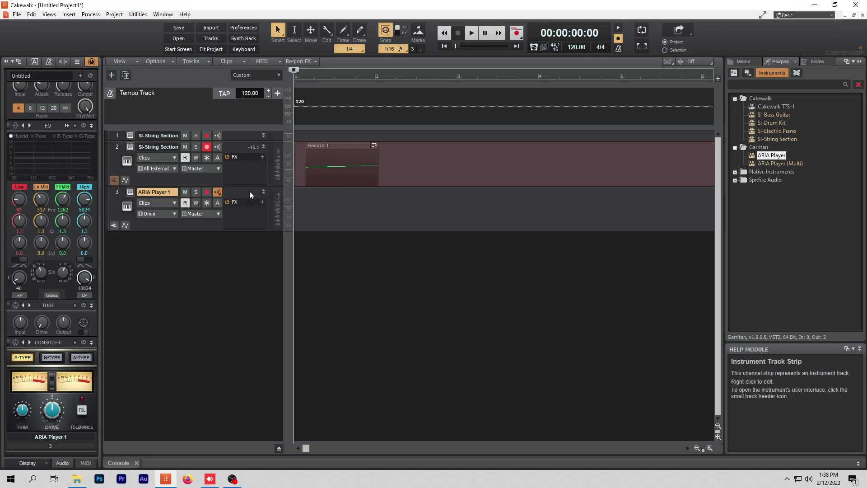
{"action": "left_click", "coordinate": [131, 193]}
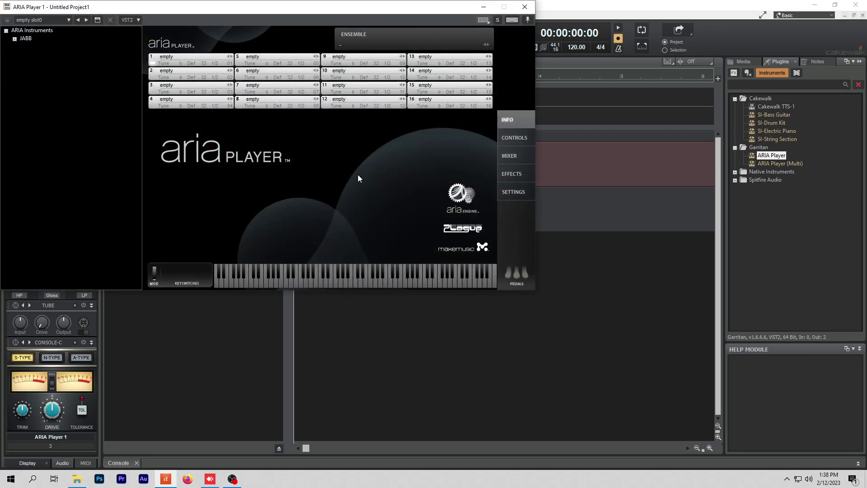
{"action": "left_click_drag", "start_coordinate": [293, 10], "coordinate": [524, 90]}
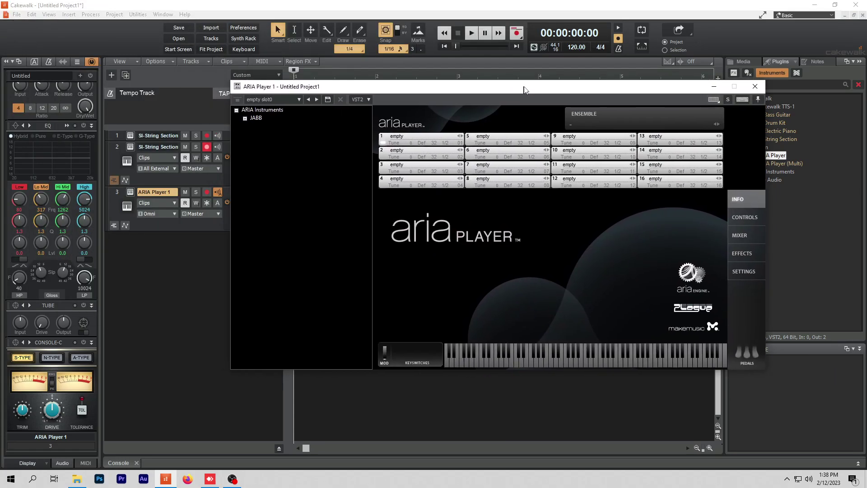
{"action": "left_click", "coordinate": [247, 118]}
{"action": "left_click", "coordinate": [254, 134]}
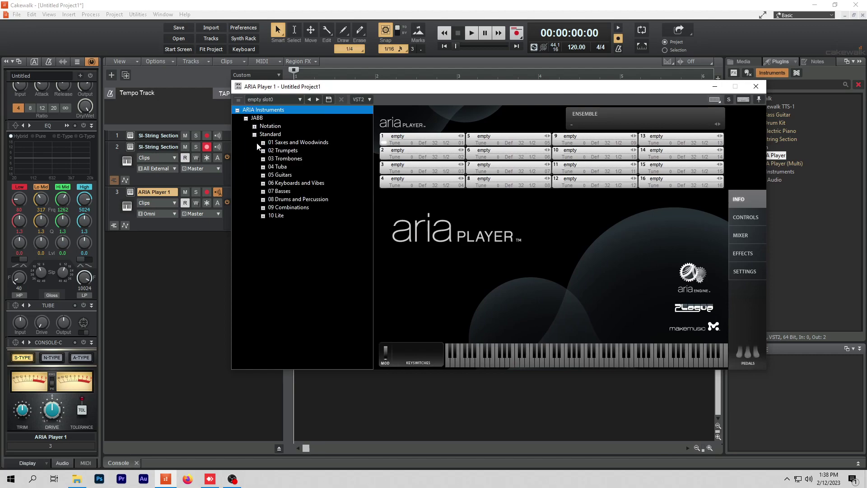
{"action": "left_click", "coordinate": [263, 152]}
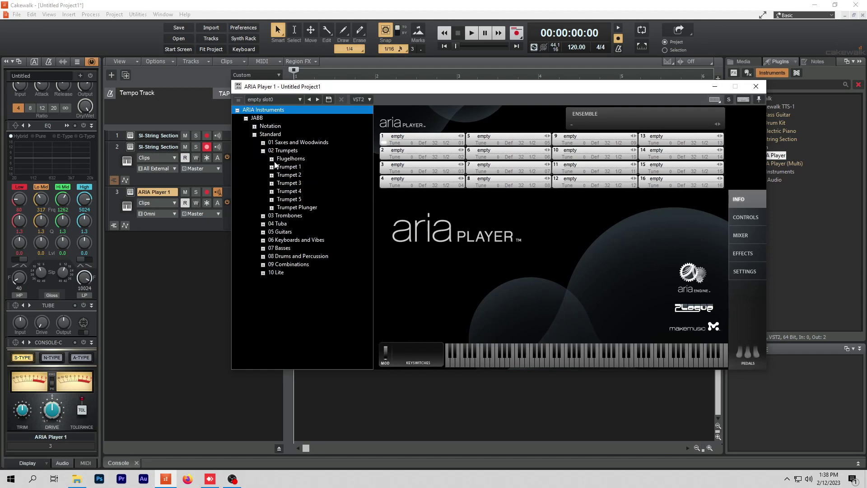
{"action": "left_click", "coordinate": [271, 167]}
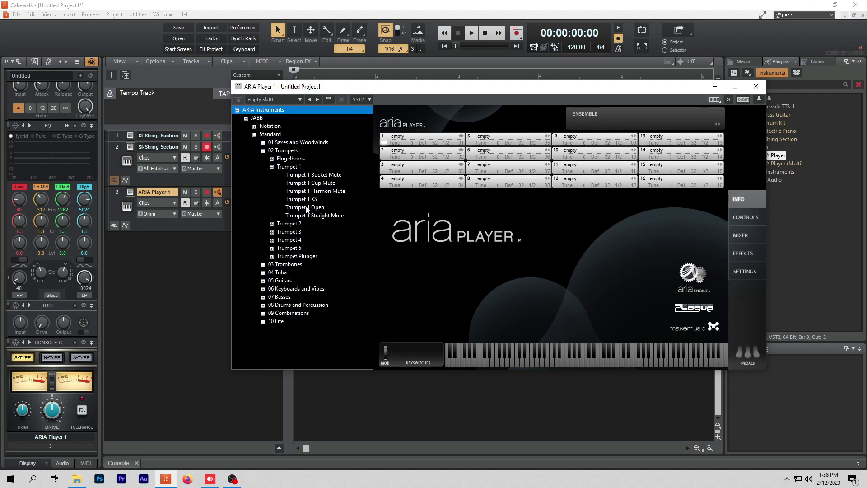
{"action": "left_click_drag", "start_coordinate": [306, 209], "coordinate": [416, 140]}
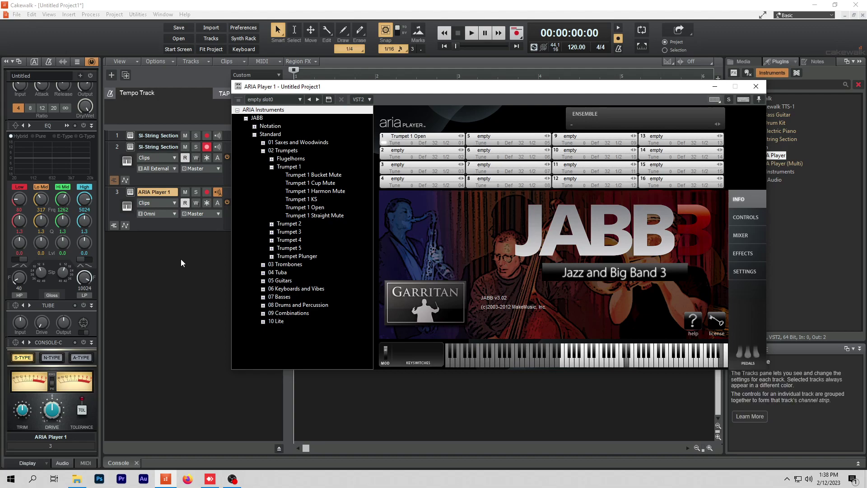
- Set slot 2 to Trumpet 4 Cup Mute, then close the ARIA Player window
{"action": "left_click", "coordinate": [432, 158]}
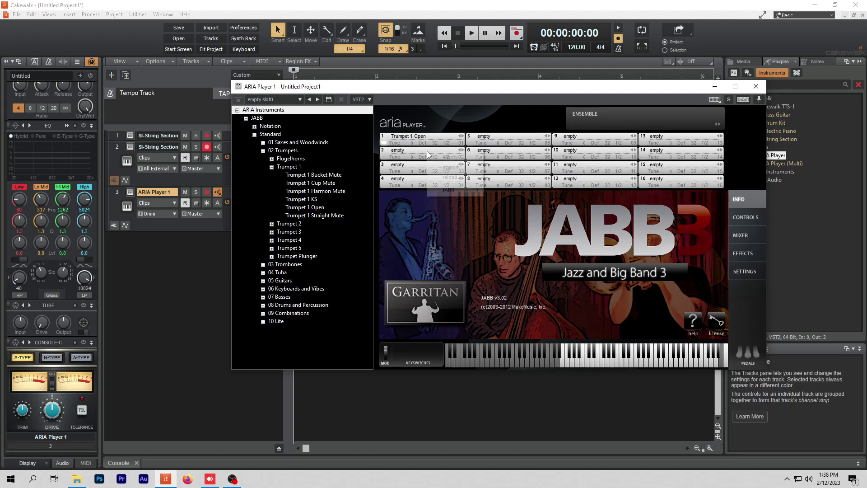
{"action": "left_click", "coordinate": [271, 233]}
{"action": "left_click_drag", "start_coordinate": [296, 250], "coordinate": [424, 160]}
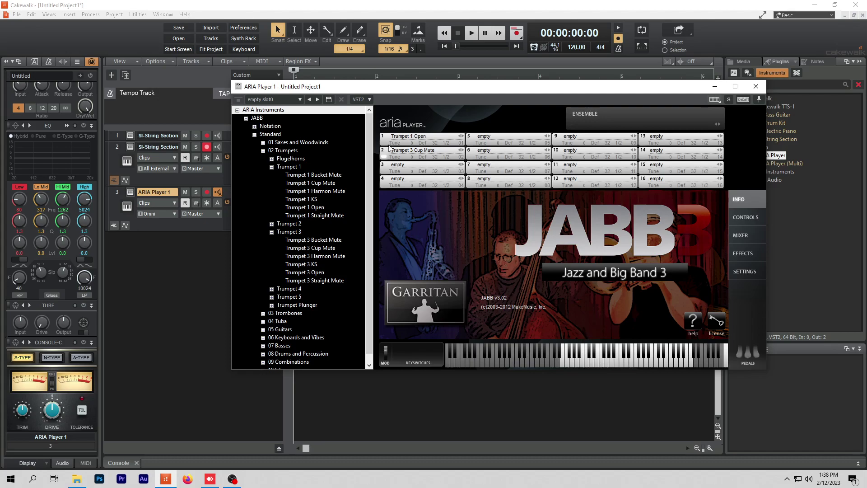
{"action": "left_click", "coordinate": [462, 152]}
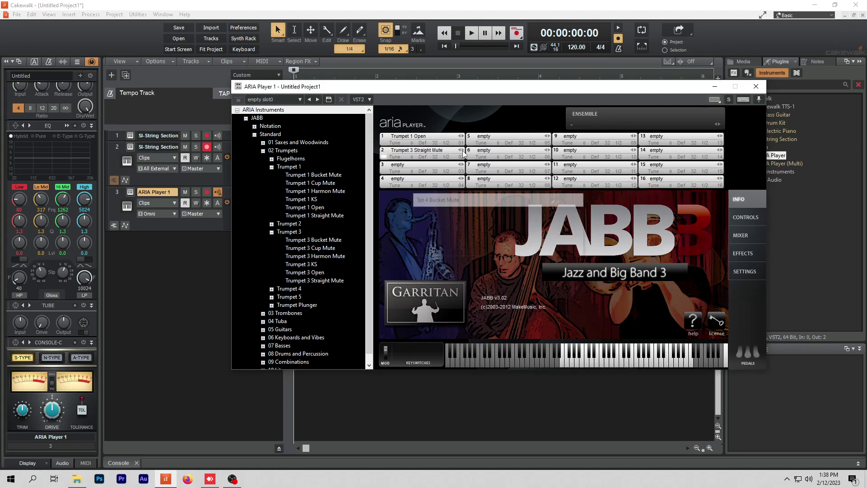
{"action": "left_click", "coordinate": [463, 152]}
{"action": "left_click", "coordinate": [462, 152]}
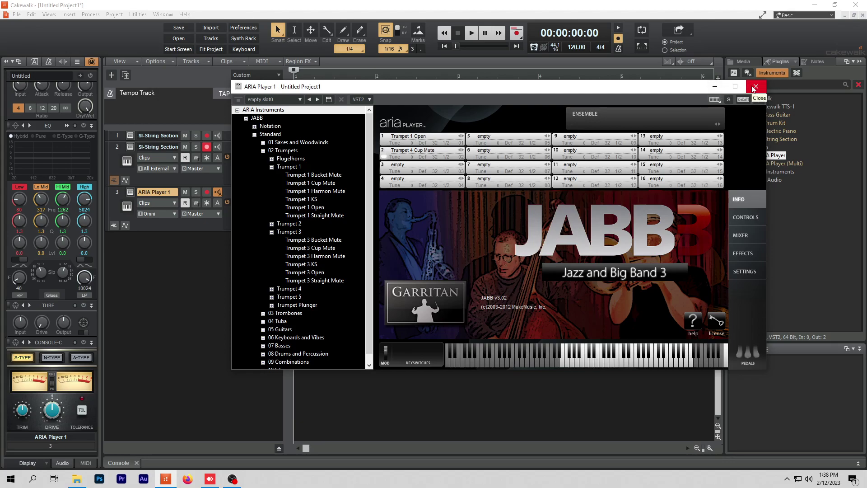
{"action": "left_click", "coordinate": [754, 88]}
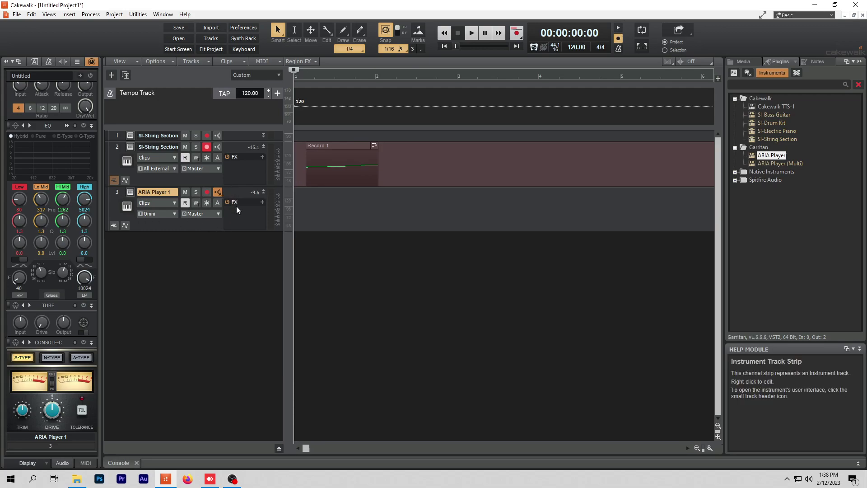
- Delete the ARIA Player 1, track 2 and SI-String Section tracks, leaving only tempo
{"action": "right_click", "coordinate": [211, 229]}
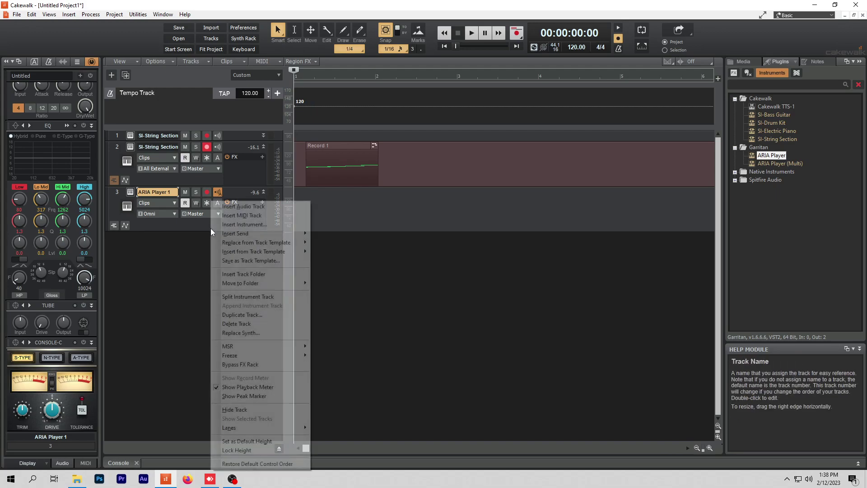
{"action": "left_click", "coordinate": [185, 229]}
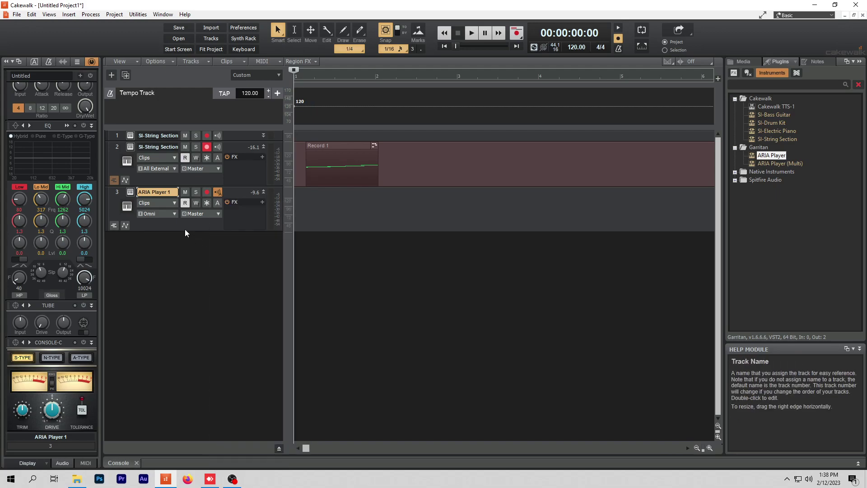
{"action": "right_click", "coordinate": [231, 194]}
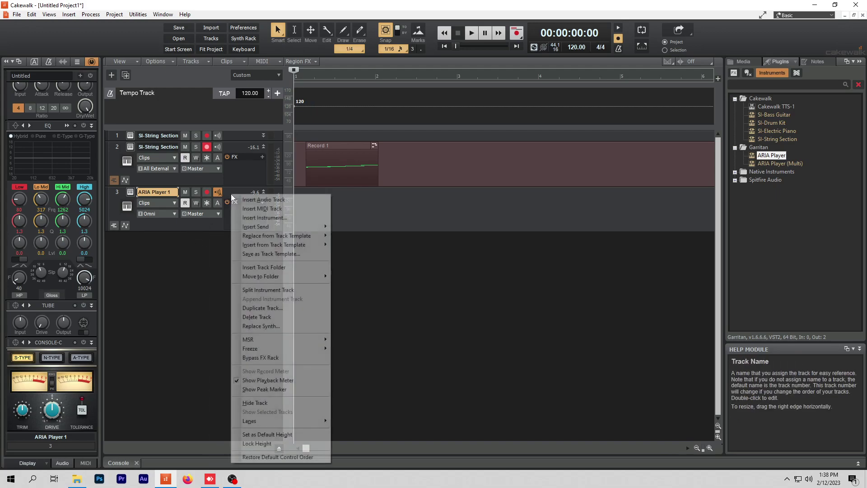
{"action": "left_click", "coordinate": [257, 317]}
{"action": "right_click", "coordinate": [236, 147]}
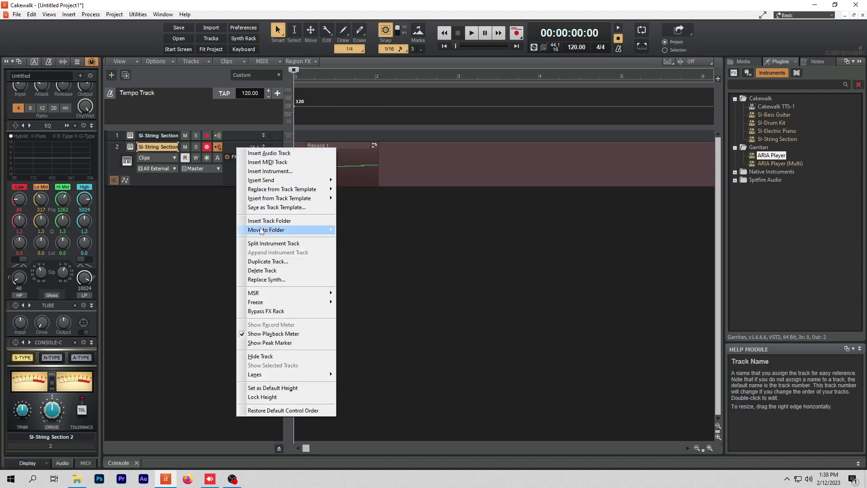
{"action": "left_click", "coordinate": [264, 272]}
{"action": "right_click", "coordinate": [240, 140]}
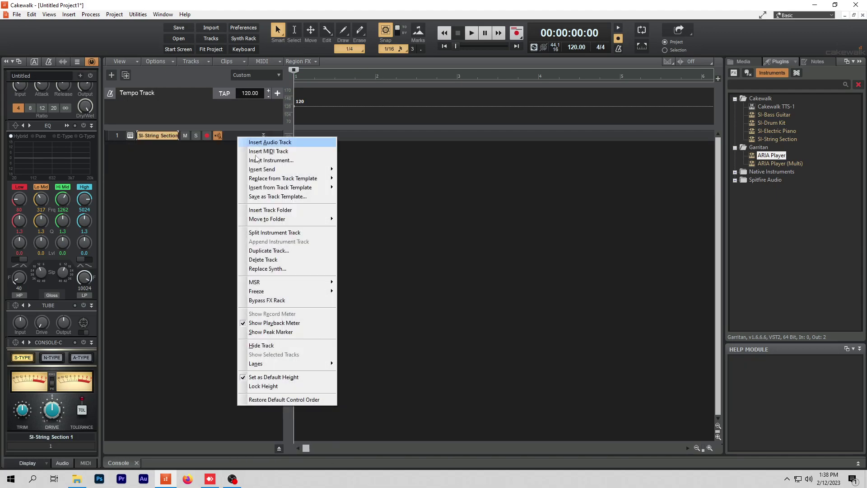
{"action": "left_click", "coordinate": [263, 259]}
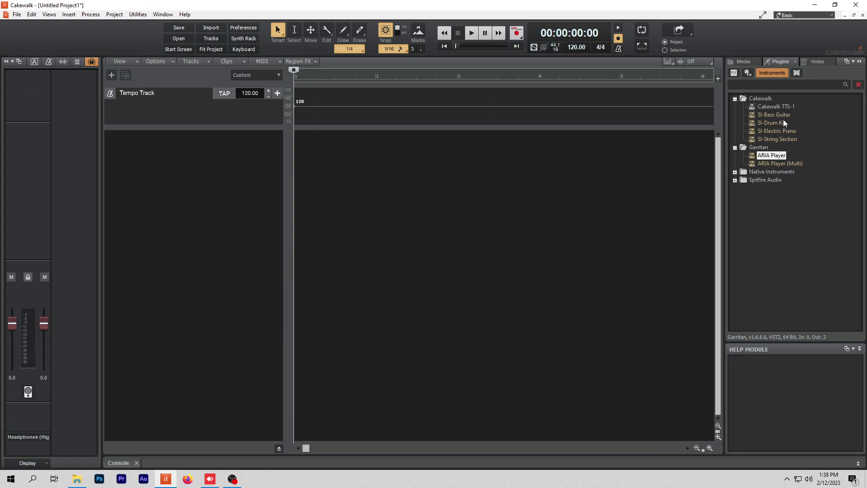
- Insert ARIA Player (Multi) with one instrument track per output instead of a simple track
{"action": "left_click", "coordinate": [755, 163]}
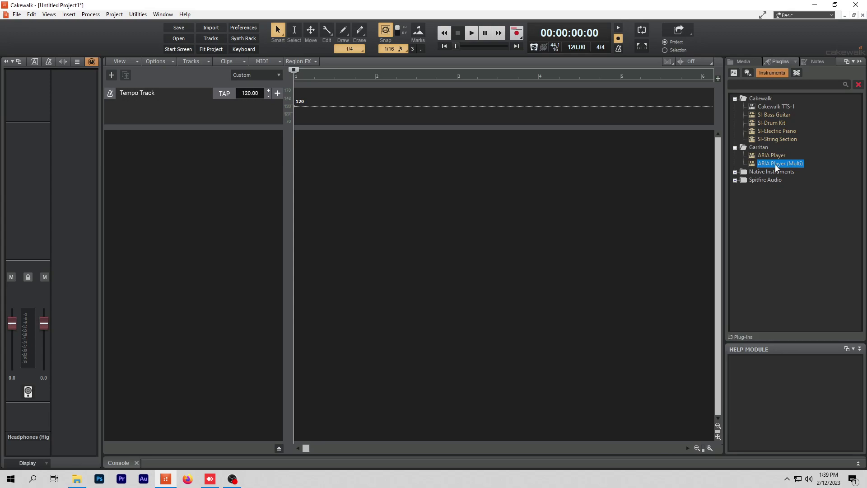
{"action": "left_click_drag", "start_coordinate": [776, 168], "coordinate": [220, 190]}
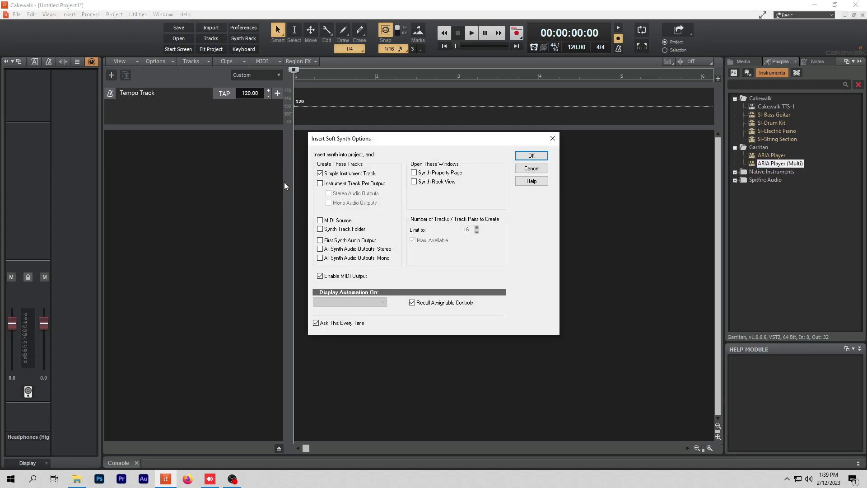
{"action": "left_click", "coordinate": [320, 174]}
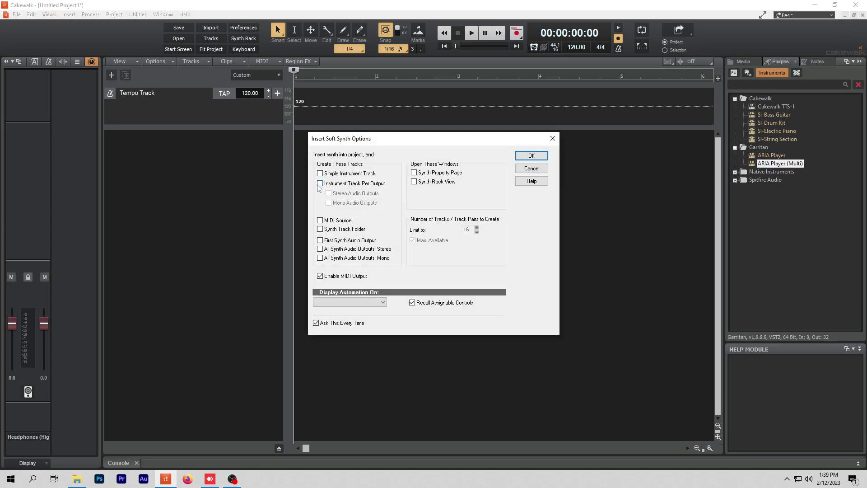
{"action": "left_click", "coordinate": [321, 184]}
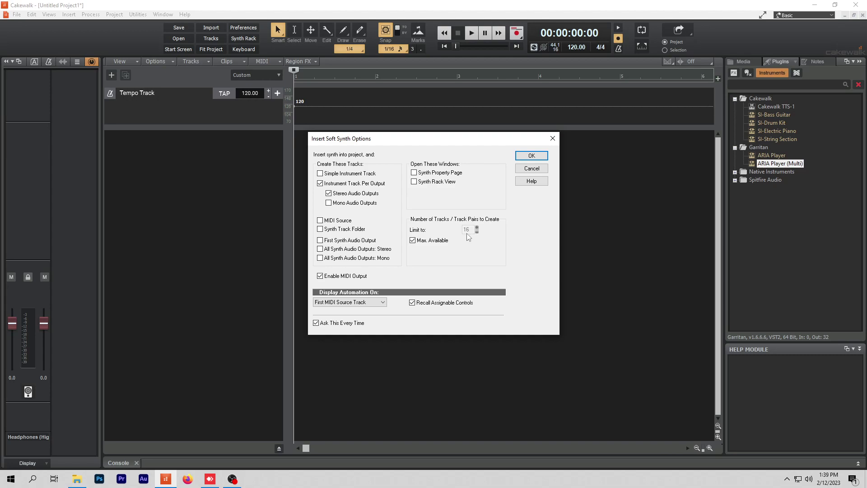
{"action": "left_click", "coordinate": [533, 156]}
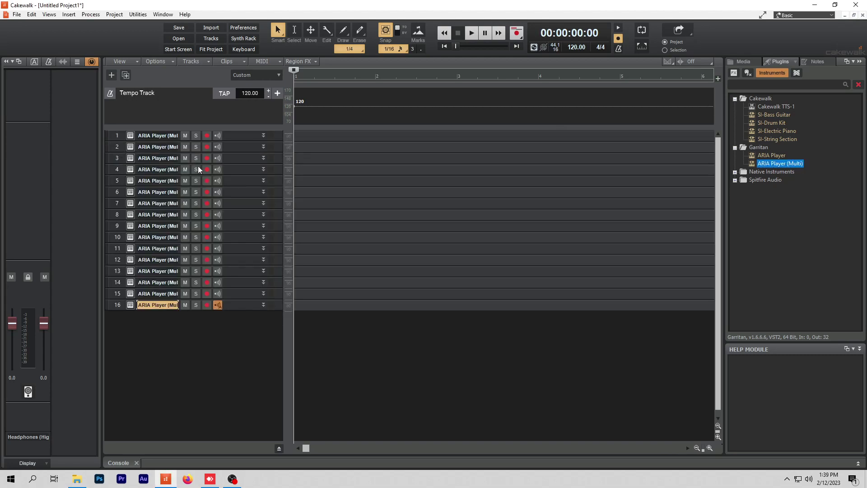
- Expand tracks 1 and 2 and bring up the ARIA Player (Multi) window
{"action": "left_click", "coordinate": [261, 134]}
{"action": "left_click", "coordinate": [263, 181]}
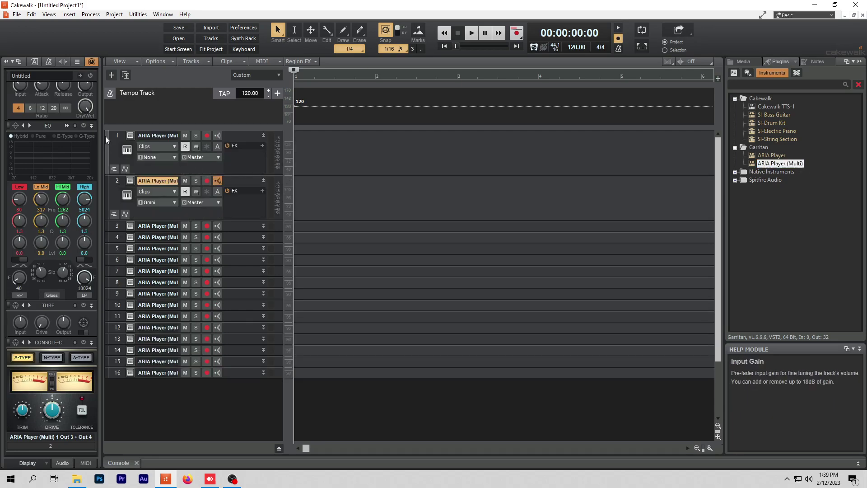
{"action": "left_click", "coordinate": [130, 136]}
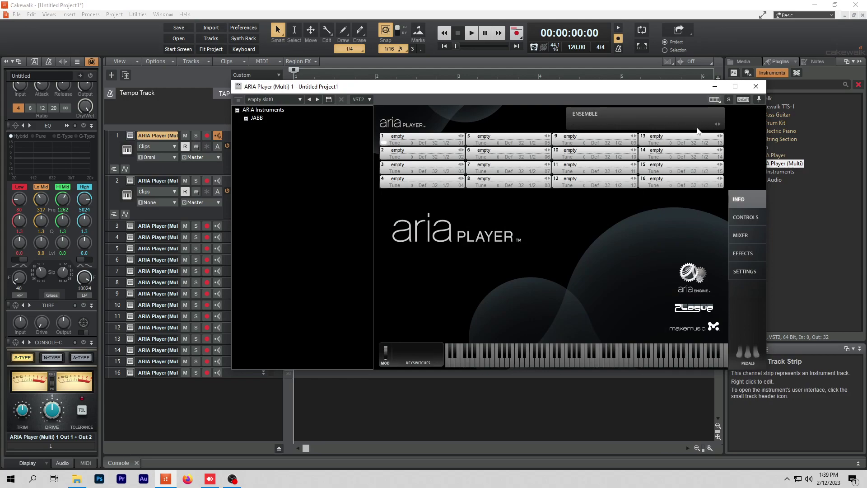
- Load Jazz and Big Band 3's 27 Big Band #1 ensemble, filling ARIA slots 1–11
{"action": "left_click", "coordinate": [703, 129]}
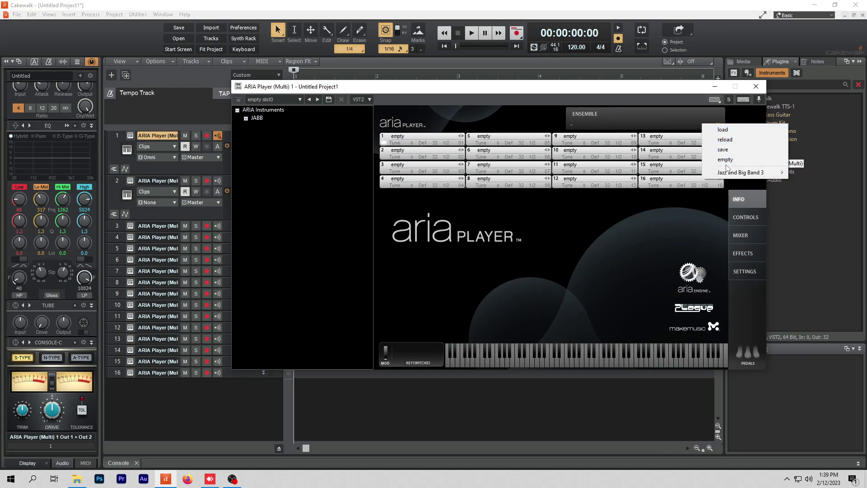
{"action": "mouse_move", "coordinate": [722, 175]}
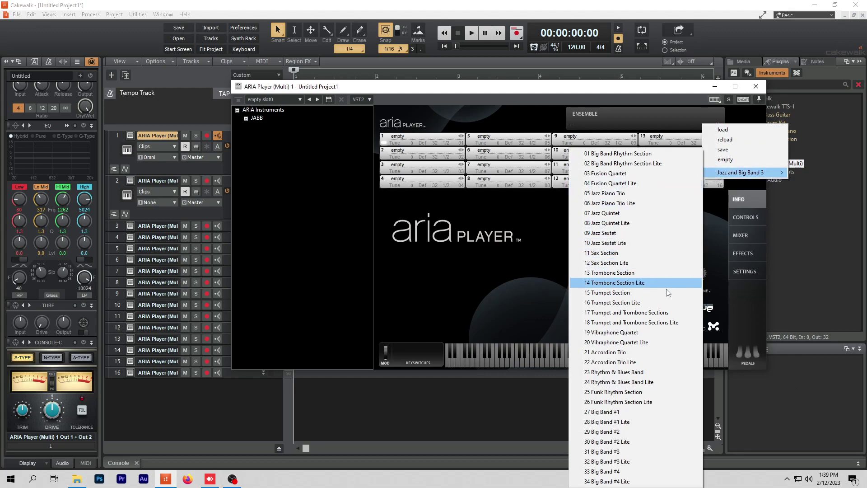
{"action": "left_click", "coordinate": [639, 410]}
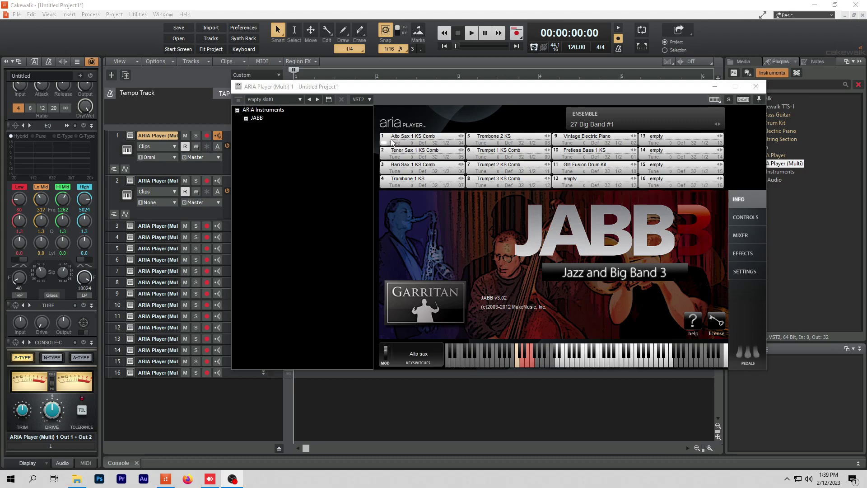
{"action": "left_click", "coordinate": [463, 147]}
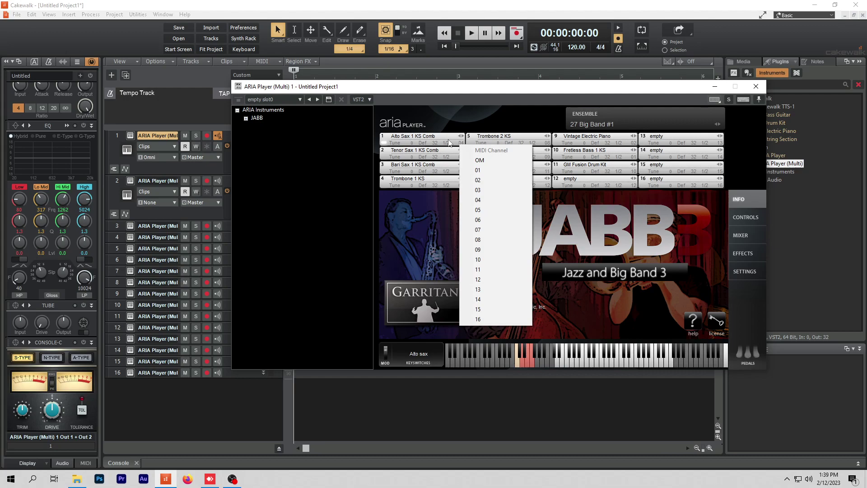
{"action": "left_click", "coordinate": [162, 238]}
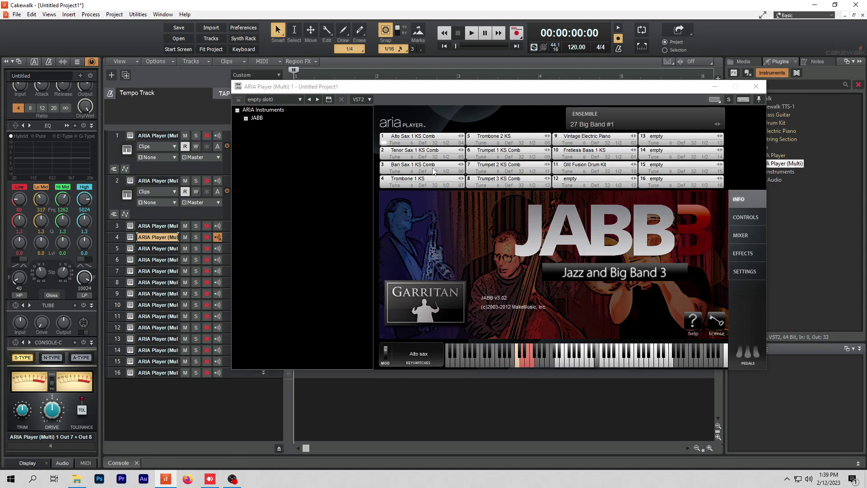
{"action": "left_click", "coordinate": [461, 143]}
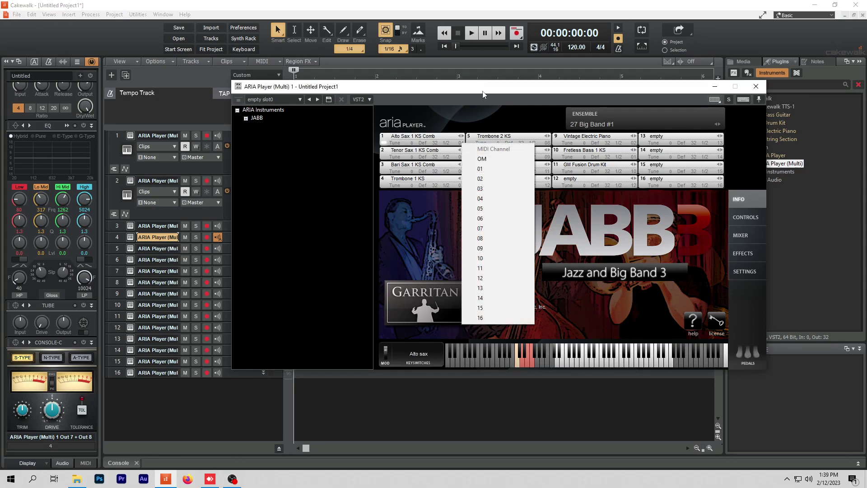
{"action": "left_click", "coordinate": [489, 120]}
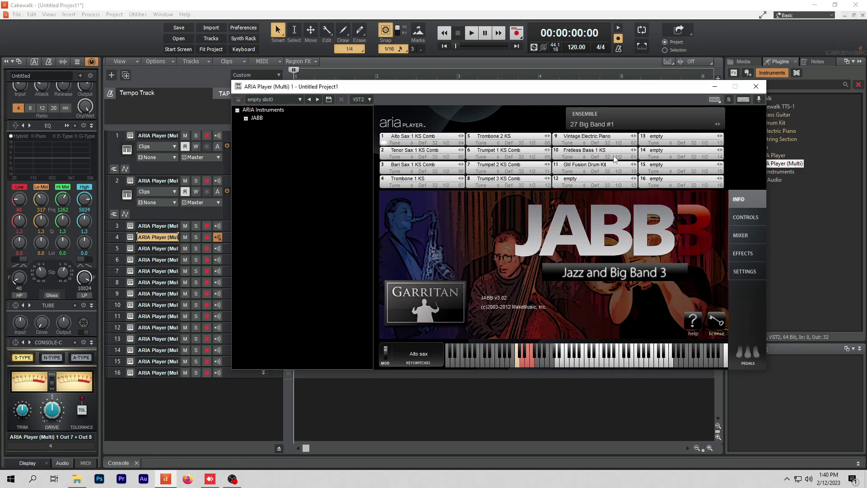
{"action": "left_click", "coordinate": [585, 151]}
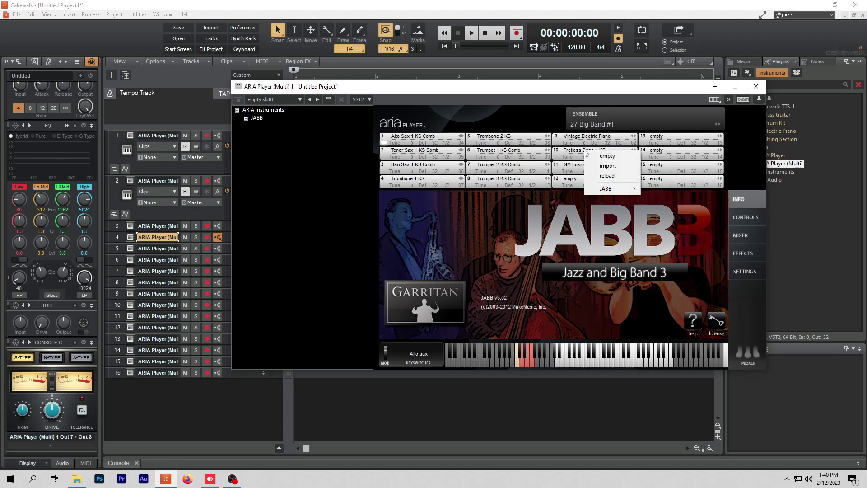
{"action": "left_click", "coordinate": [146, 136]}
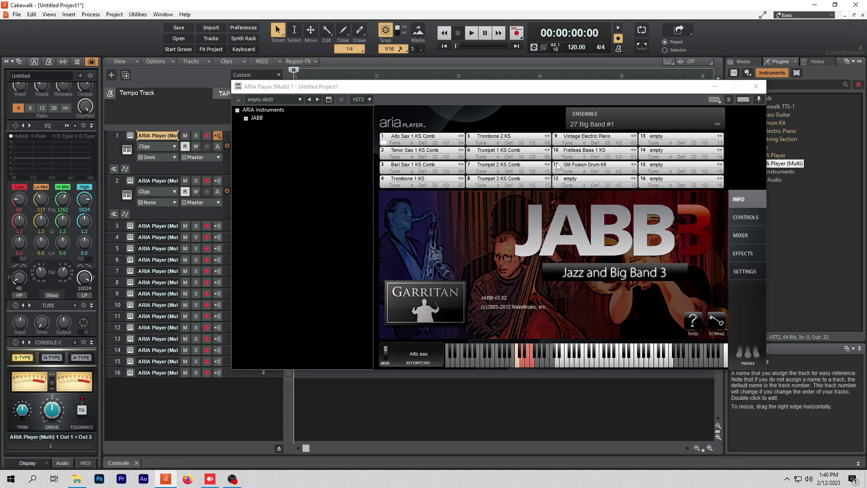
{"action": "left_click", "coordinate": [636, 157]}
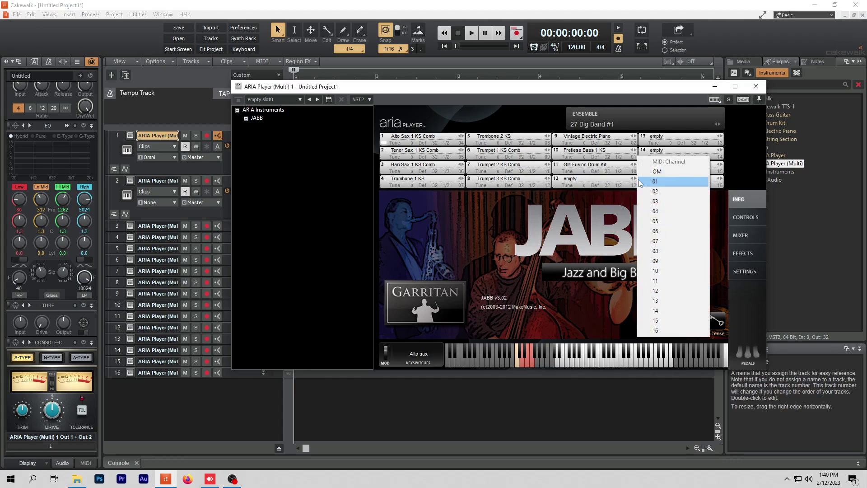
{"action": "left_click", "coordinate": [586, 212]}
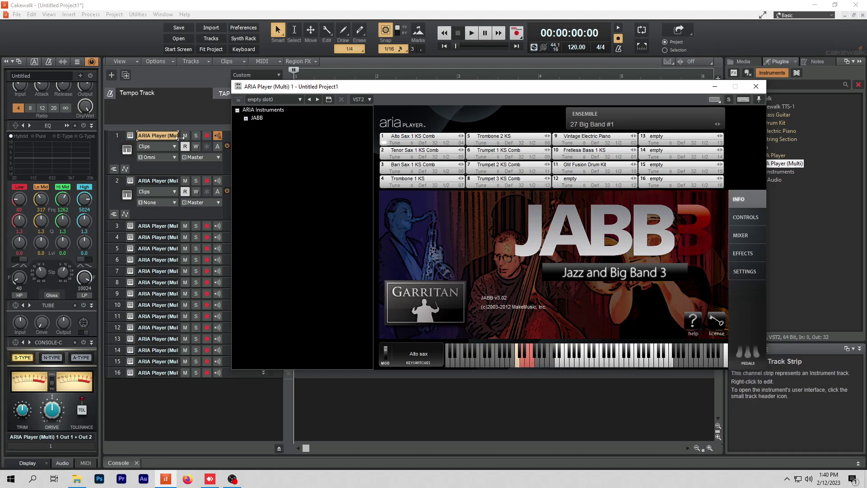
{"action": "left_click", "coordinate": [154, 203]}
{"action": "mouse_move", "coordinate": [213, 222]}
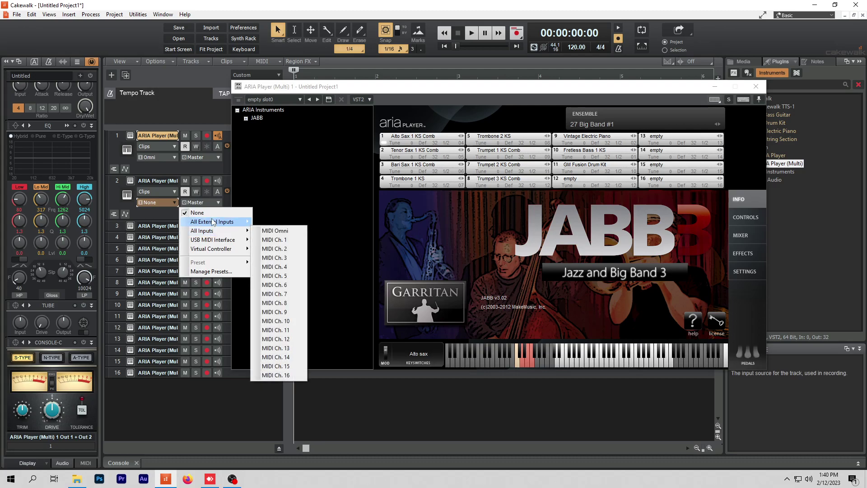
{"action": "left_click", "coordinate": [176, 195]}
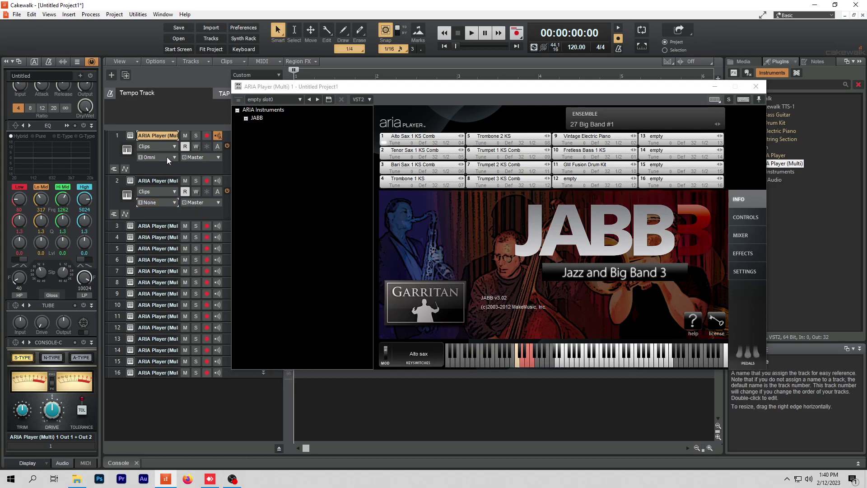
{"action": "left_click", "coordinate": [167, 157]}
{"action": "mouse_move", "coordinate": [243, 204]}
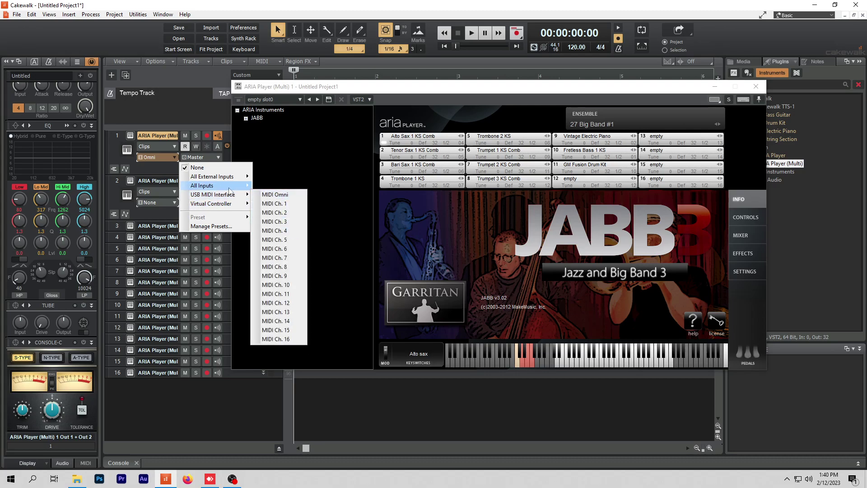
{"action": "left_click", "coordinate": [168, 177]}
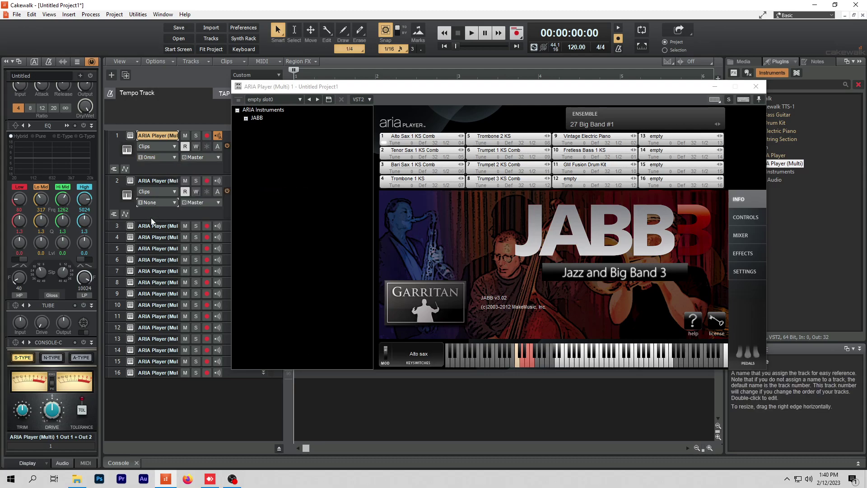
- Show the Inspector's MIDI settings and verify tracks 1, 2 and 6 output to ARIA channels 1, 2 and 6
{"action": "left_click", "coordinate": [86, 464]}
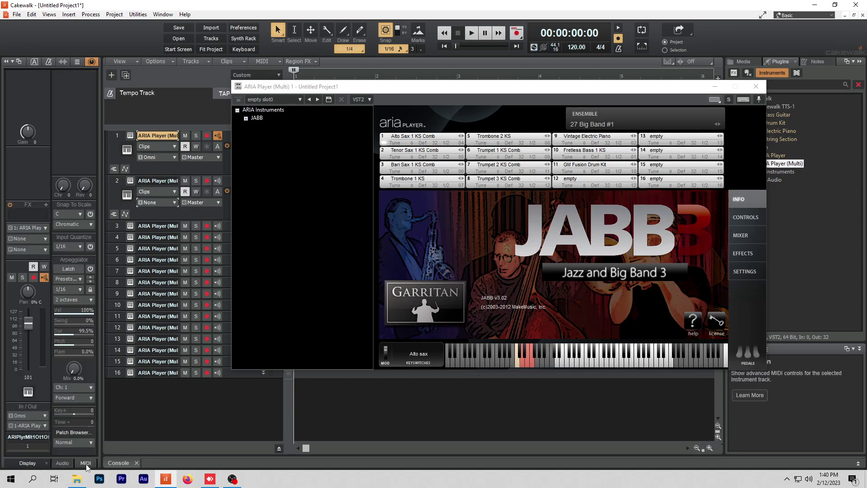
{"action": "left_click", "coordinate": [46, 228]}
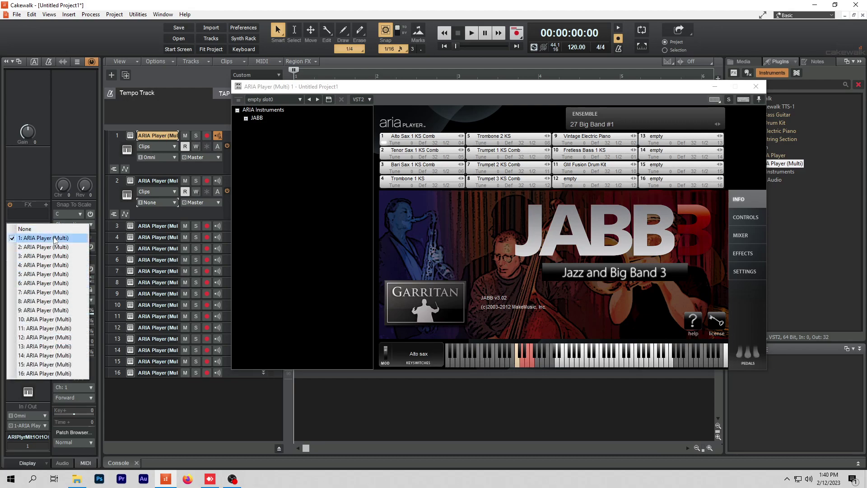
{"action": "left_click", "coordinate": [150, 183]}
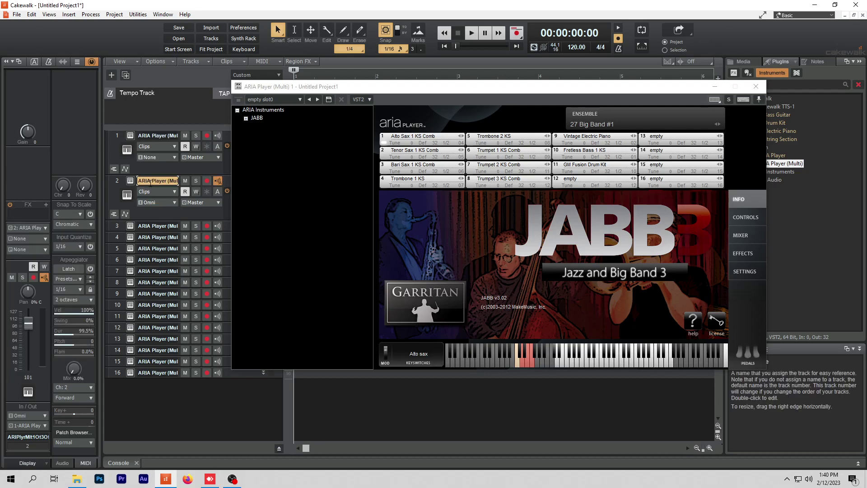
{"action": "left_click", "coordinate": [47, 230]}
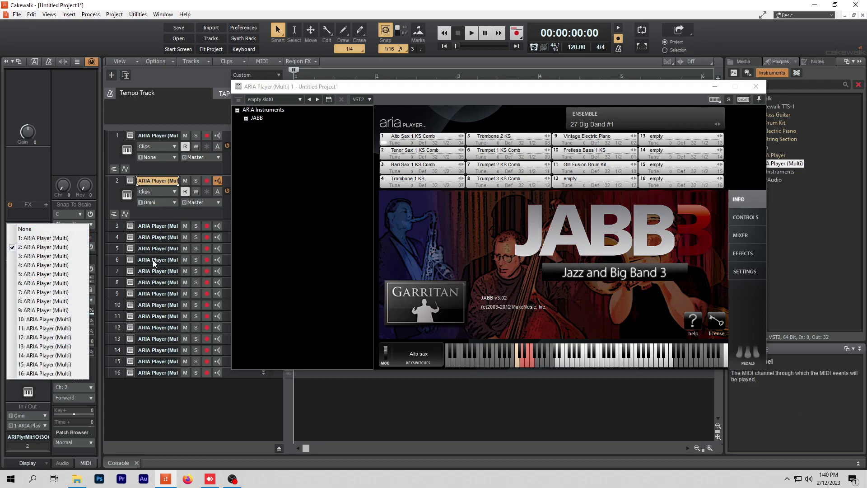
{"action": "left_click", "coordinate": [154, 261]}
{"action": "left_click", "coordinate": [47, 228]}
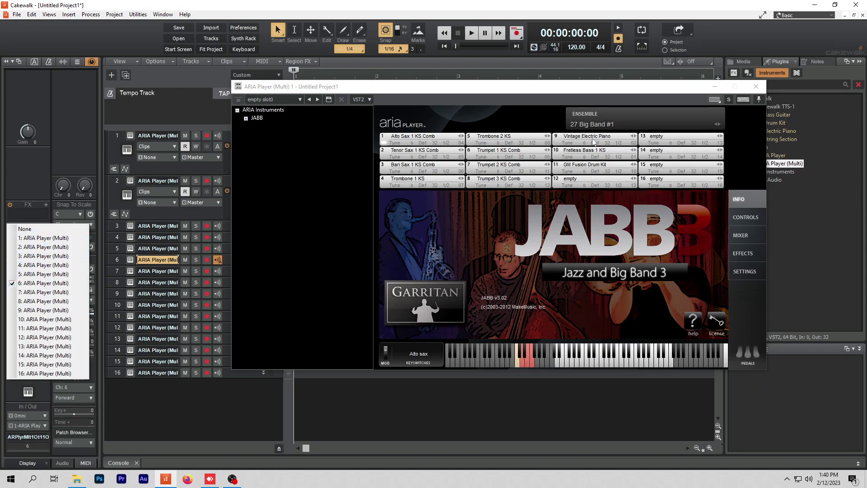
{"action": "left_click", "coordinate": [334, 111]}
- Arm track 1 and record a short test MIDI clip, Record 2
{"action": "left_click_drag", "start_coordinate": [342, 89], "coordinate": [451, 128]}
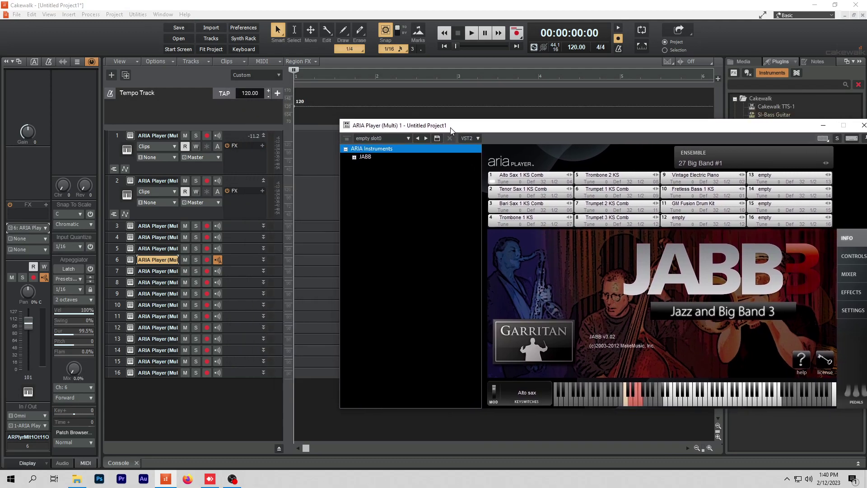
{"action": "left_click", "coordinate": [192, 140]}
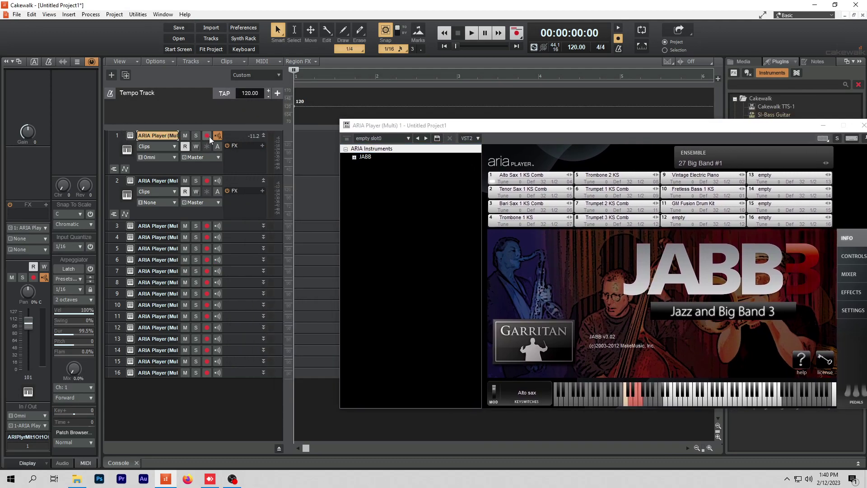
{"action": "key", "text": "alt+r"}
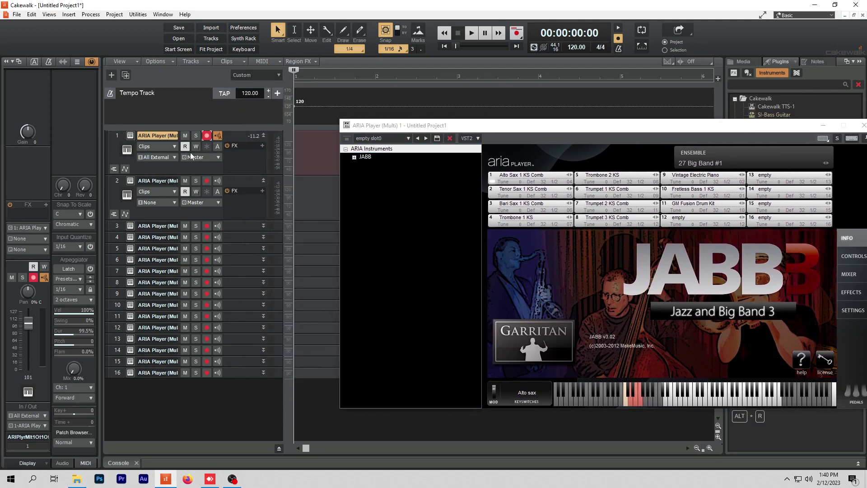
{"action": "key", "text": "r"}
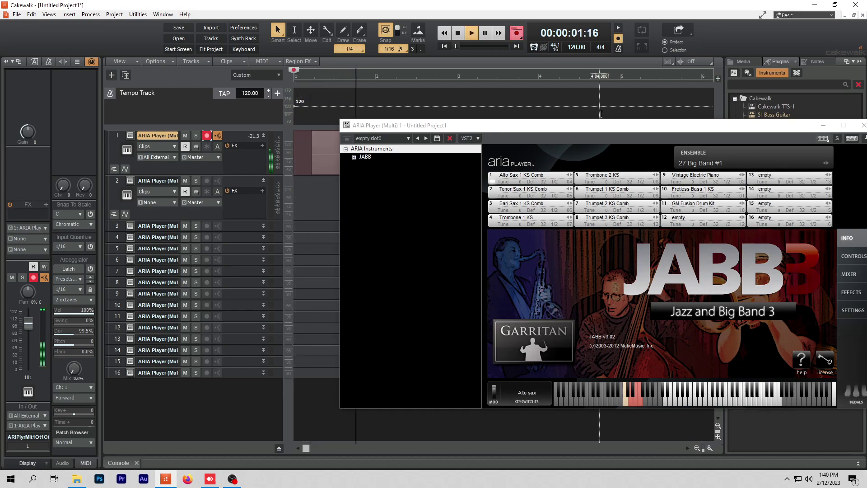
{"action": "left_click_drag", "start_coordinate": [602, 127], "coordinate": [617, 209]}
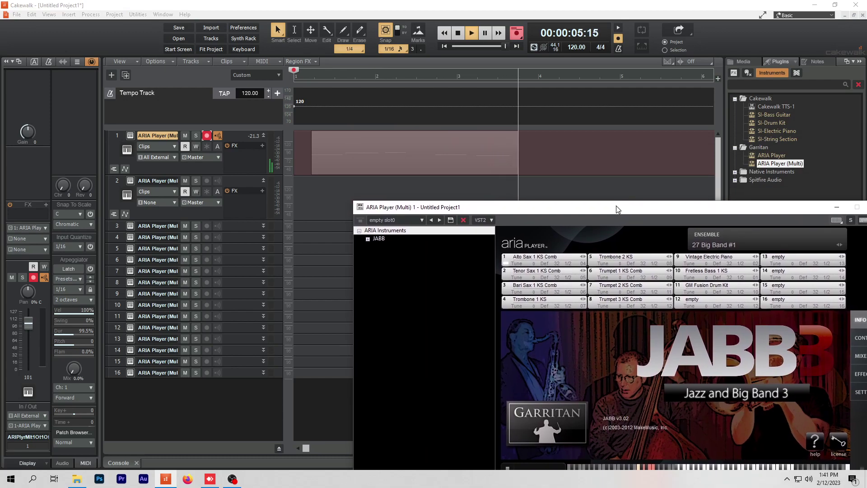
{"action": "key", "text": "space"}
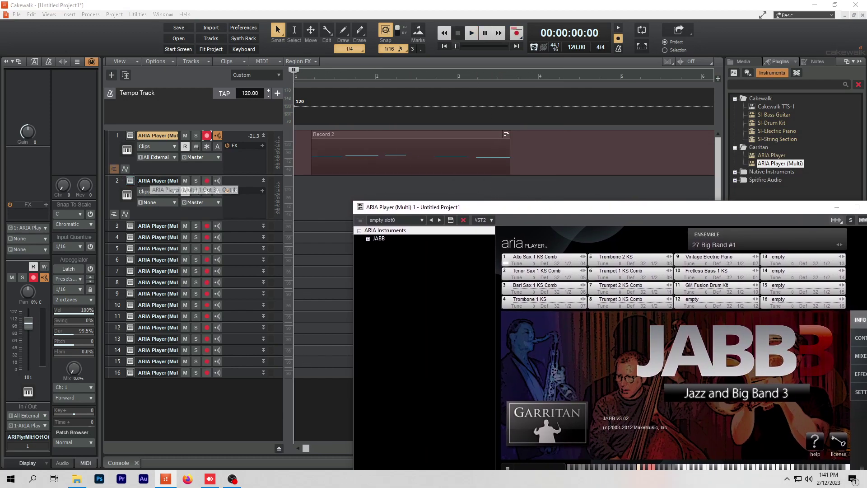
- Arm track 2 instead and record a shorter test clip, Record 3
{"action": "left_click", "coordinate": [159, 181]}
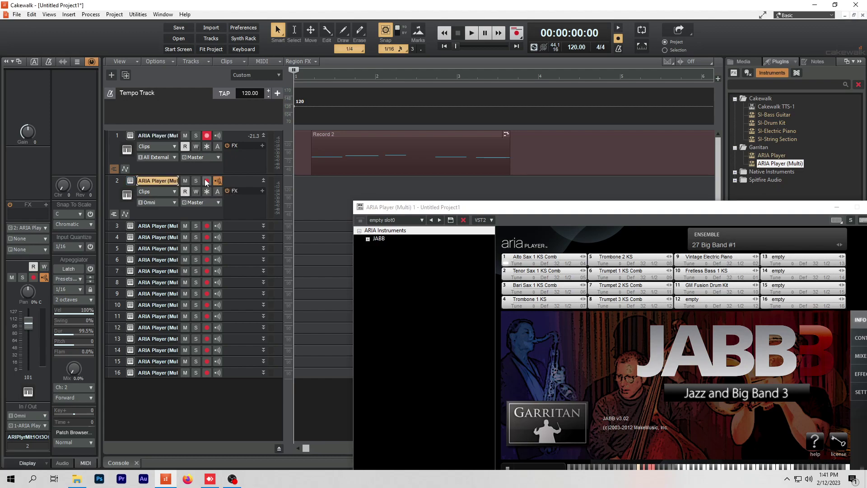
{"action": "left_click", "coordinate": [206, 136]}
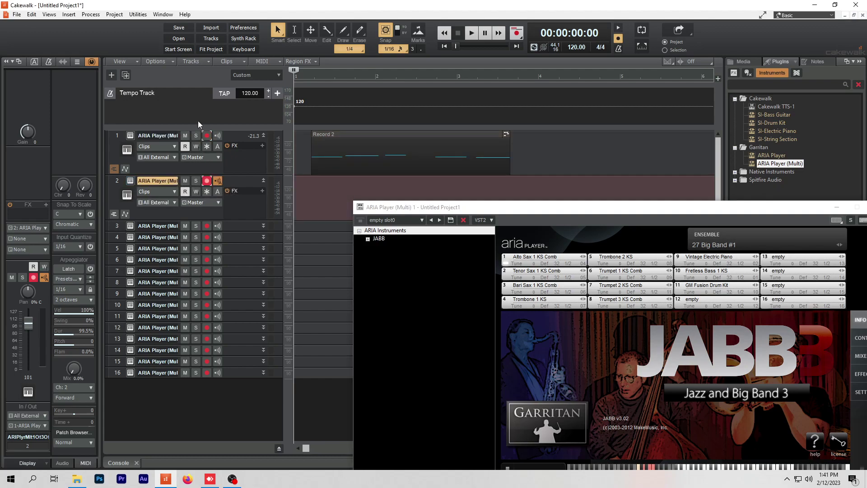
{"action": "key", "text": "r"}
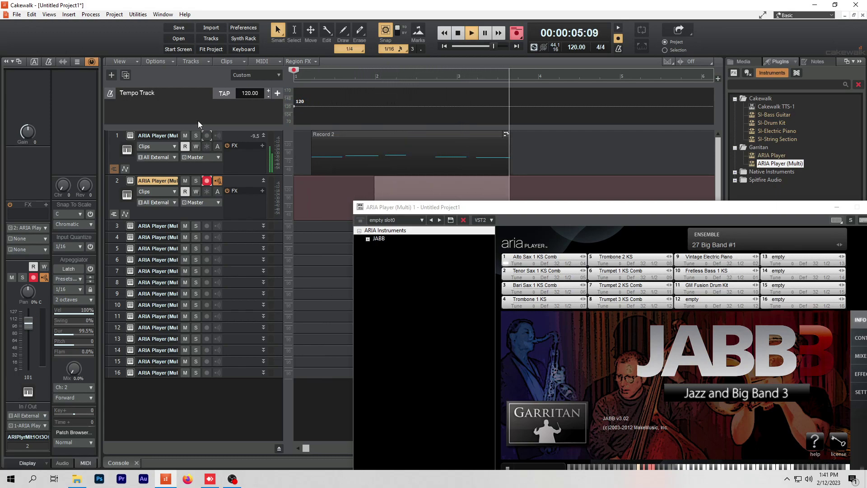
{"action": "key", "text": "space"}
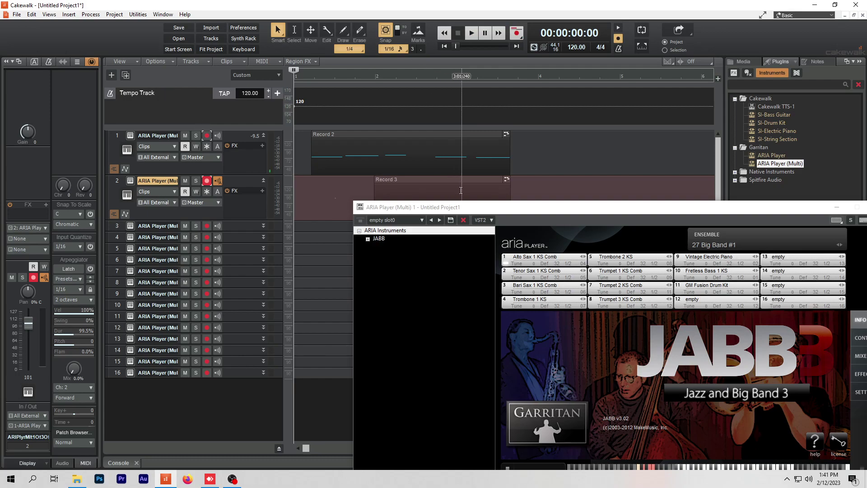
{"action": "left_click_drag", "start_coordinate": [462, 208], "coordinate": [299, 93]}
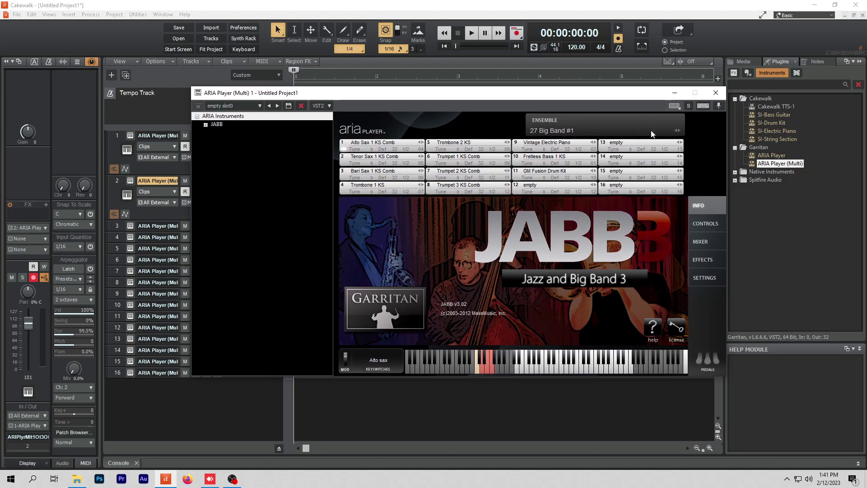
- Replace the ensemble with Jazz and Big Band 3's 23 Rhythm & Blues Band and audition a note
{"action": "left_click", "coordinate": [666, 131]}
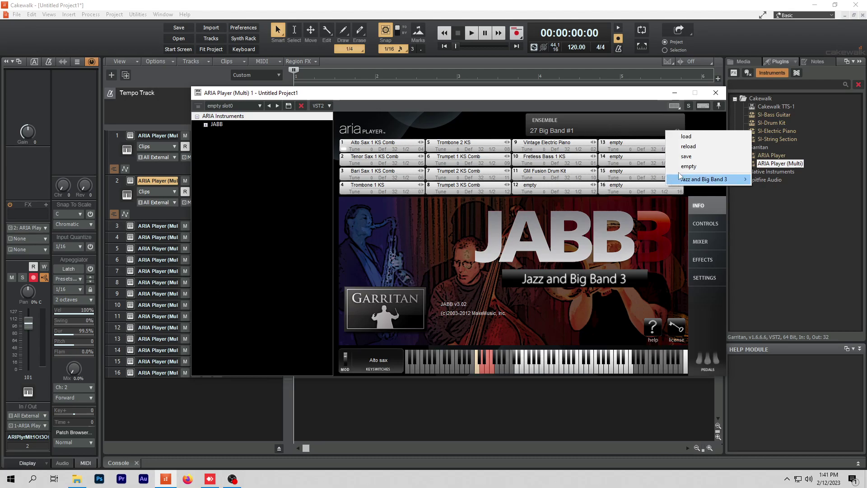
{"action": "mouse_move", "coordinate": [705, 180]}
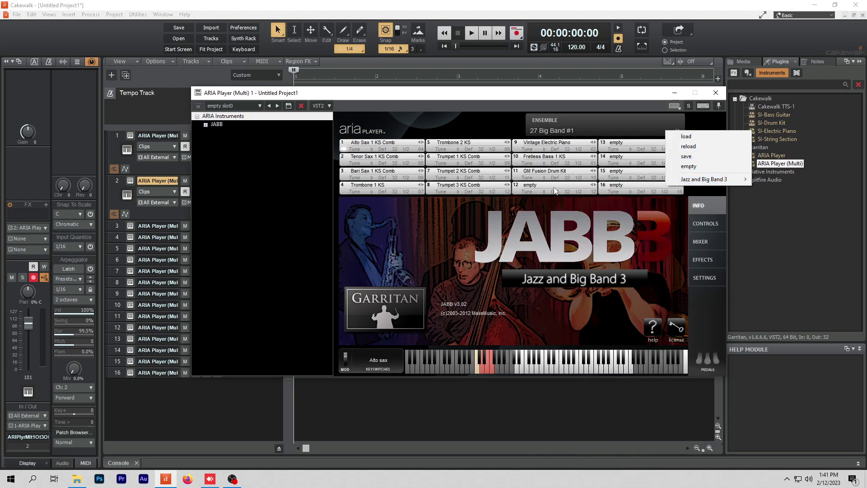
{"action": "mouse_move", "coordinate": [737, 182]}
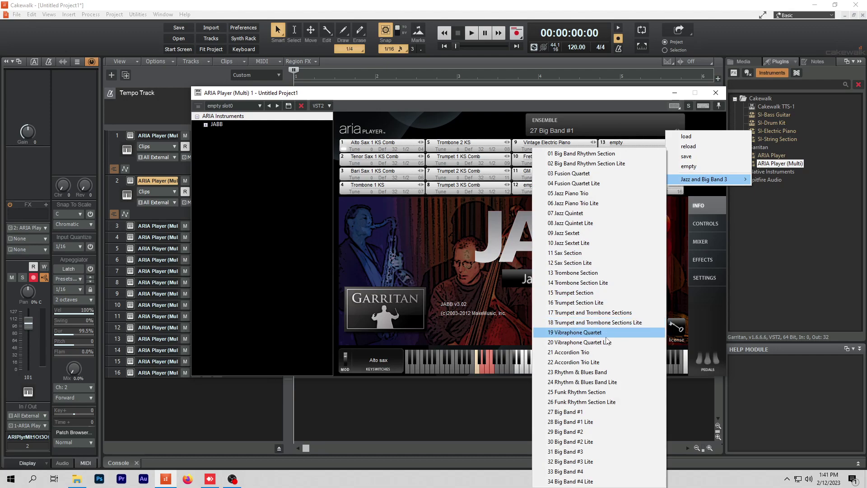
{"action": "left_click", "coordinate": [596, 373]}
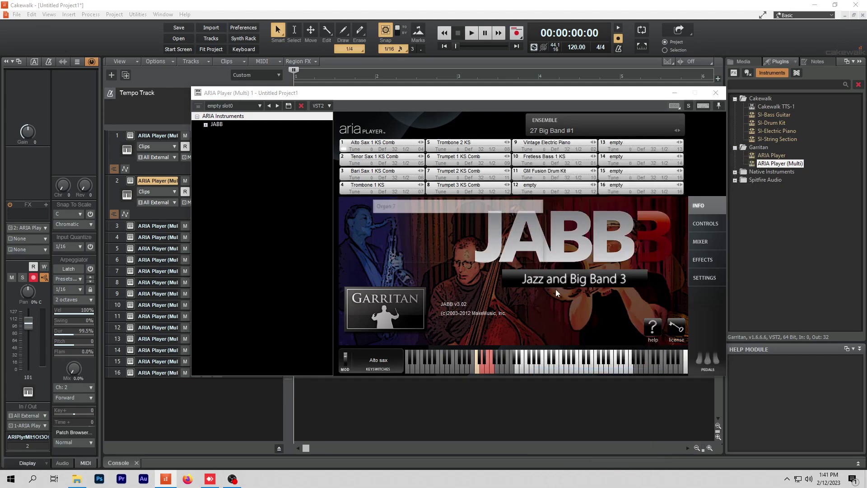
{"action": "left_click", "coordinate": [596, 373]}
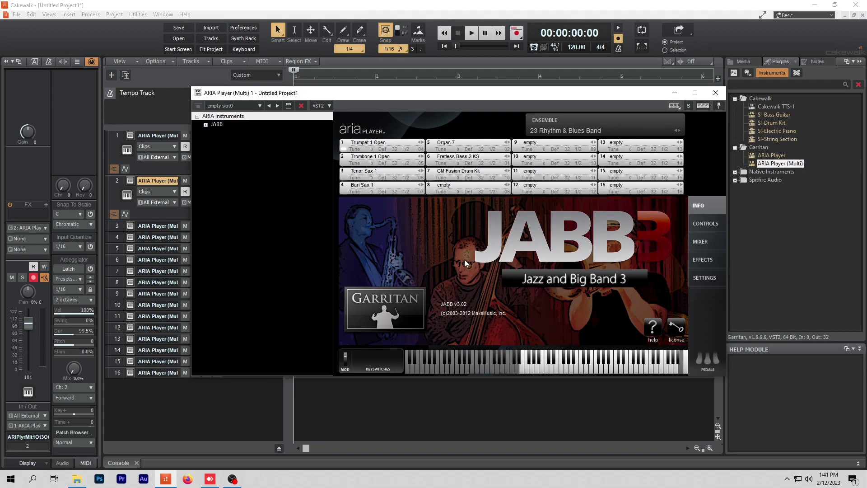
{"action": "left_click_drag", "start_coordinate": [281, 96], "coordinate": [378, 85]}
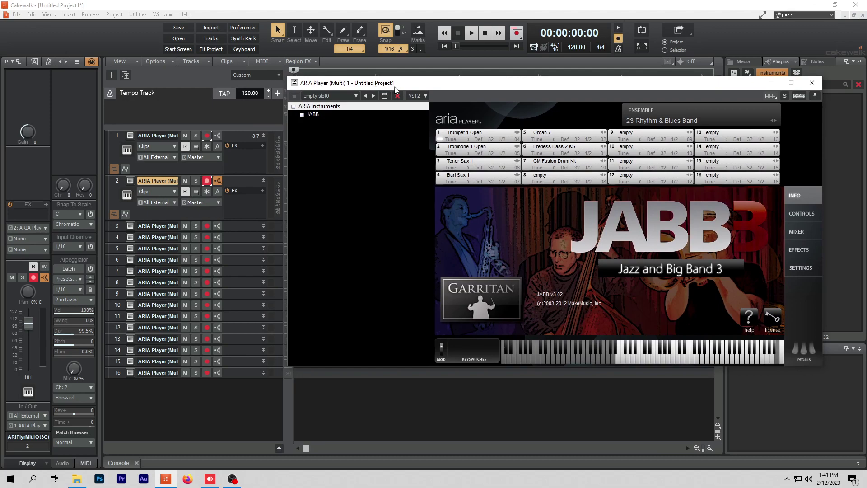